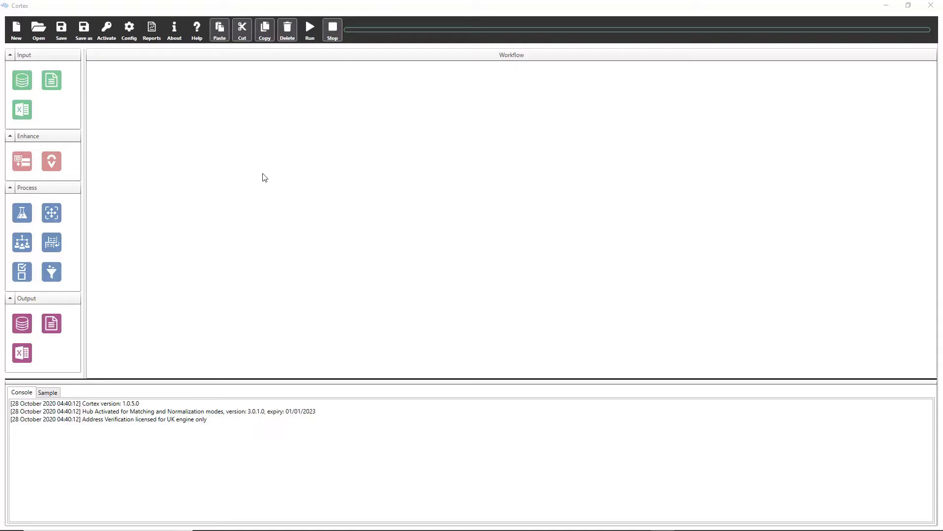
Step: Add a Spreadsheet Input to the workflow and load ExampleData.xlsx from the CortexDemo folder
{"action": "left_click_drag", "start_coordinate": [23, 114], "coordinate": [176, 141]}
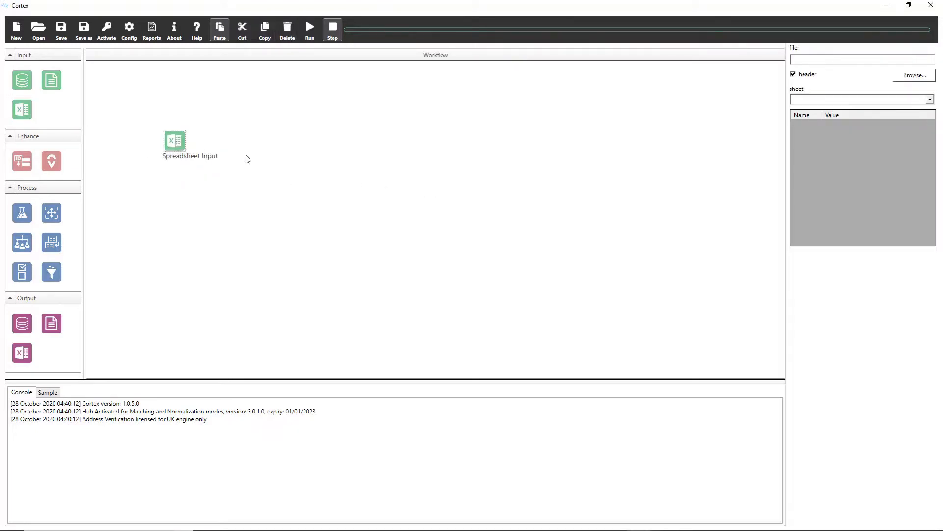
{"action": "left_click", "coordinate": [930, 77]}
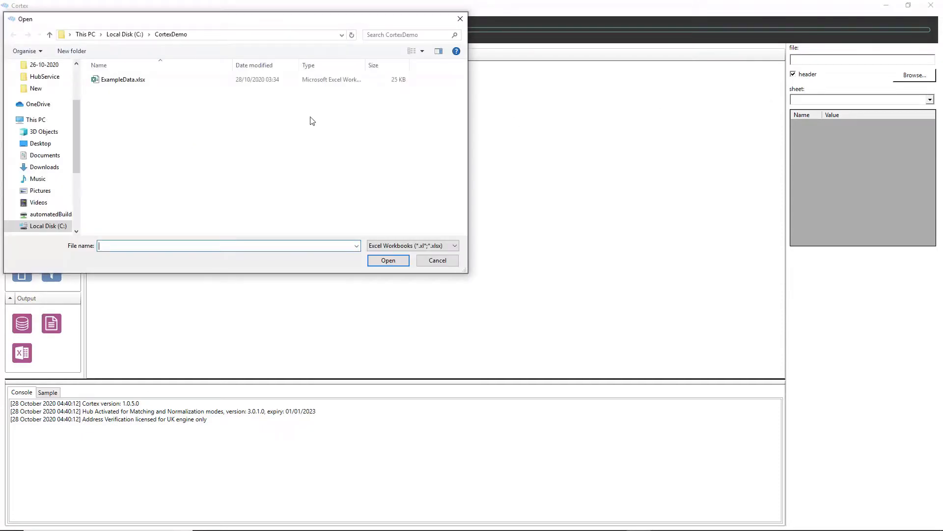
{"action": "double_click", "coordinate": [161, 83]}
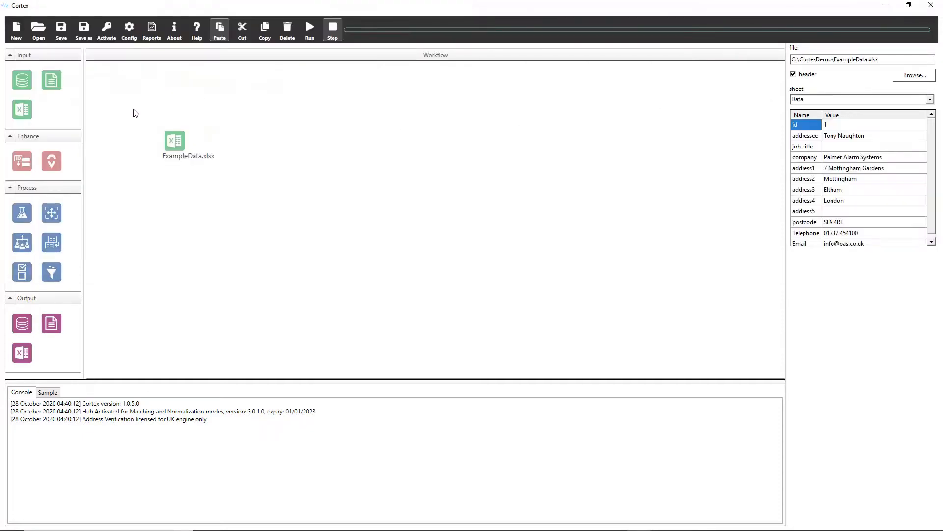
Step: Add an Address Verification node to the workflow and connect the ExampleData.xlsx input to it
{"action": "left_click_drag", "start_coordinate": [51, 161], "coordinate": [277, 187]}
{"action": "left_click_drag", "start_coordinate": [177, 141], "coordinate": [263, 186]}
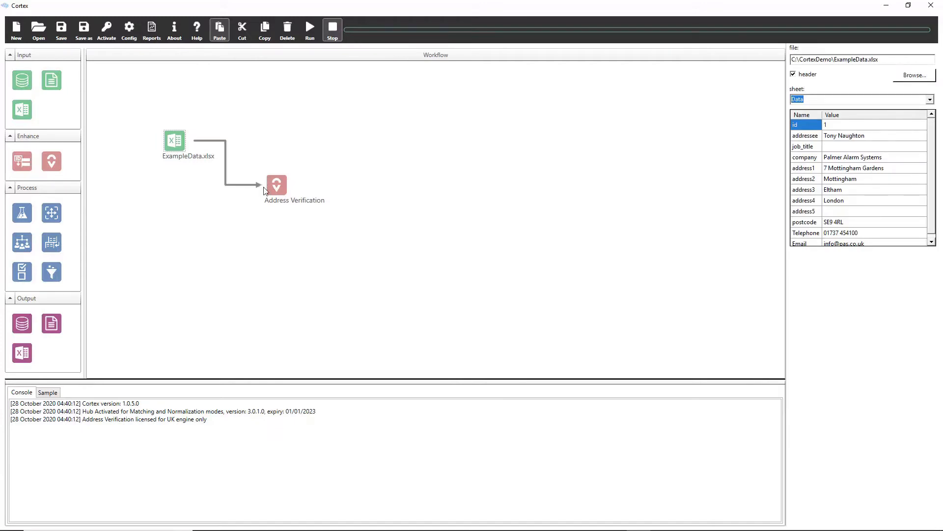
Step: Enable reporting for the Address Verification node and name the report file AddressVerficationReport
{"action": "left_click", "coordinate": [276, 185]}
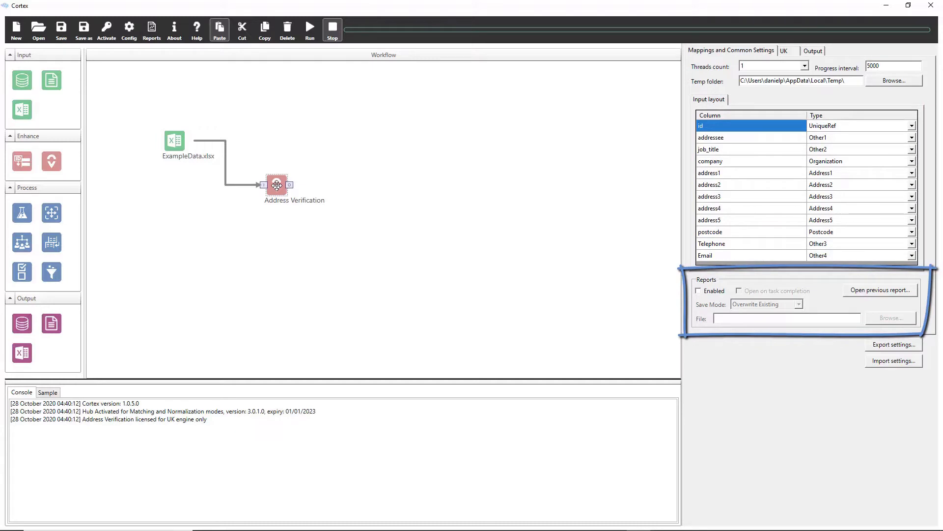
{"action": "left_click", "coordinate": [705, 291]}
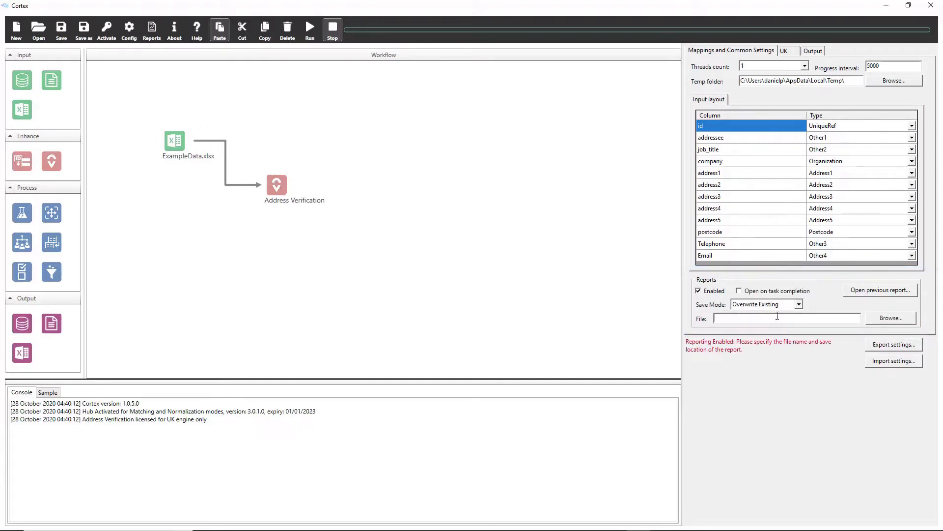
{"action": "type", "text": "Ad"}
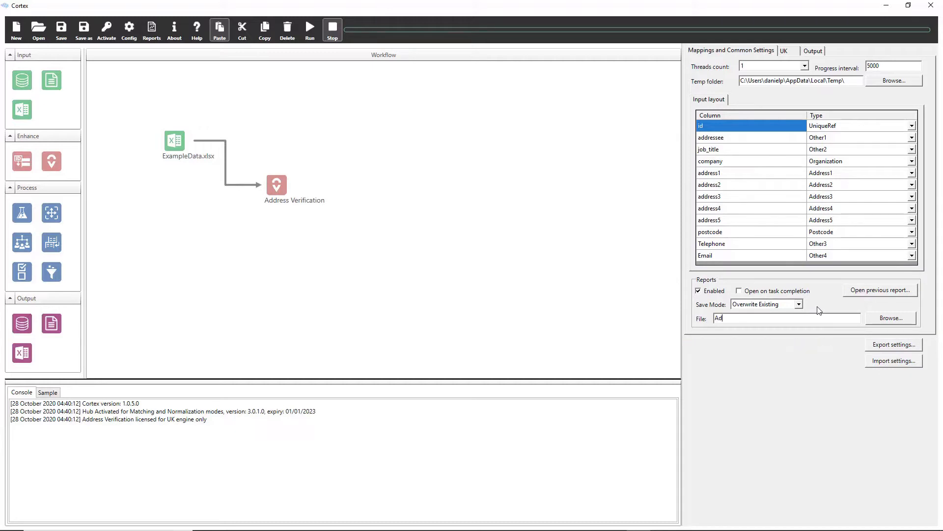
{"action": "type", "text": "dressVerficationReport"}
Step: Browse the fields available for the Address Verification output, then add all input fields to its output layout
{"action": "left_click", "coordinate": [824, 52]}
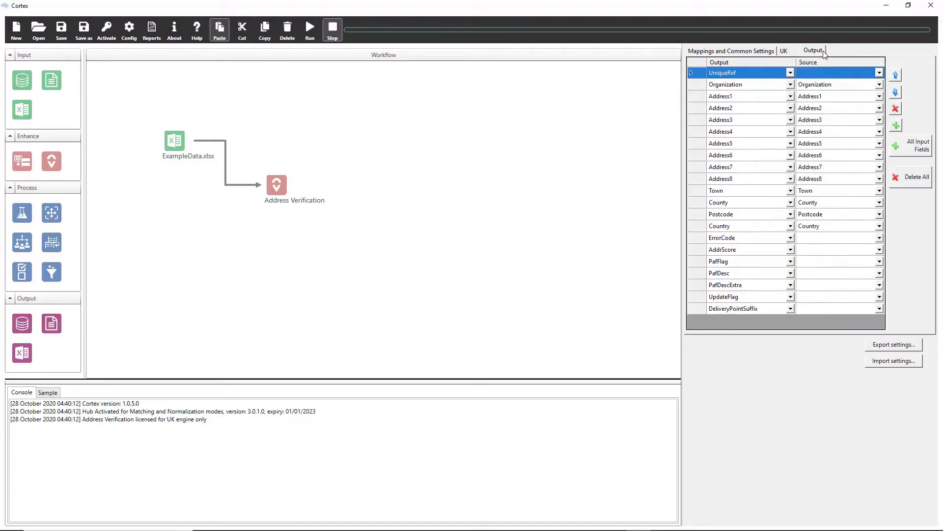
{"action": "left_click", "coordinate": [791, 96]}
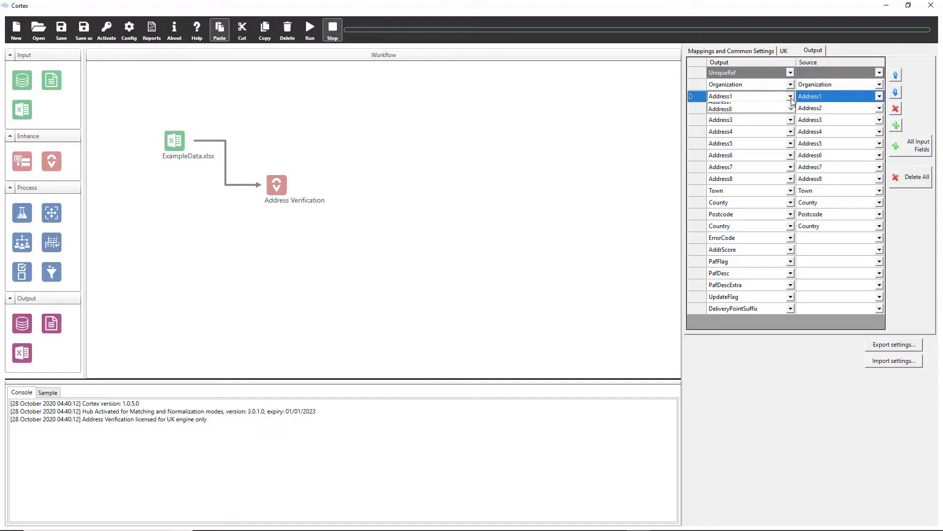
{"action": "left_click", "coordinate": [790, 96]}
{"action": "scroll", "coordinate": [778, 121], "scroll_direction": "down", "scroll_amount": 1}
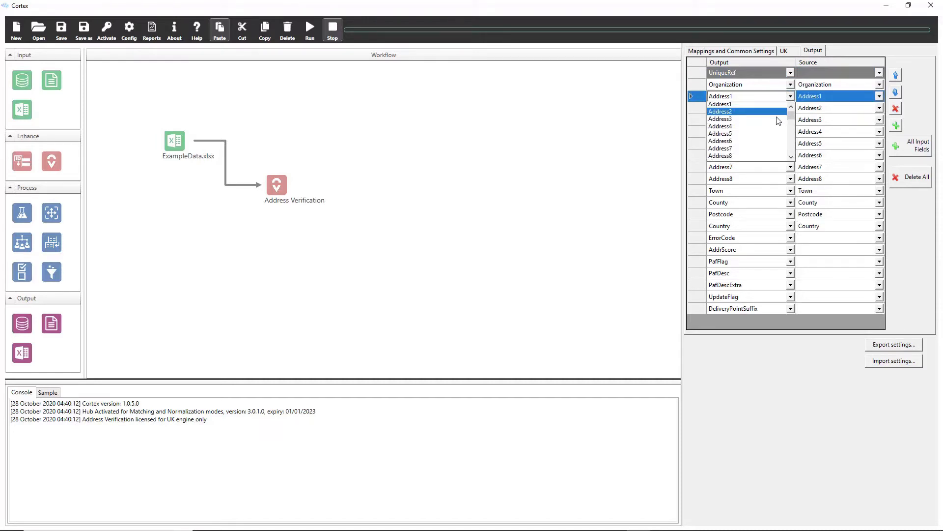
{"action": "scroll", "coordinate": [778, 121], "scroll_direction": "down", "scroll_amount": 4}
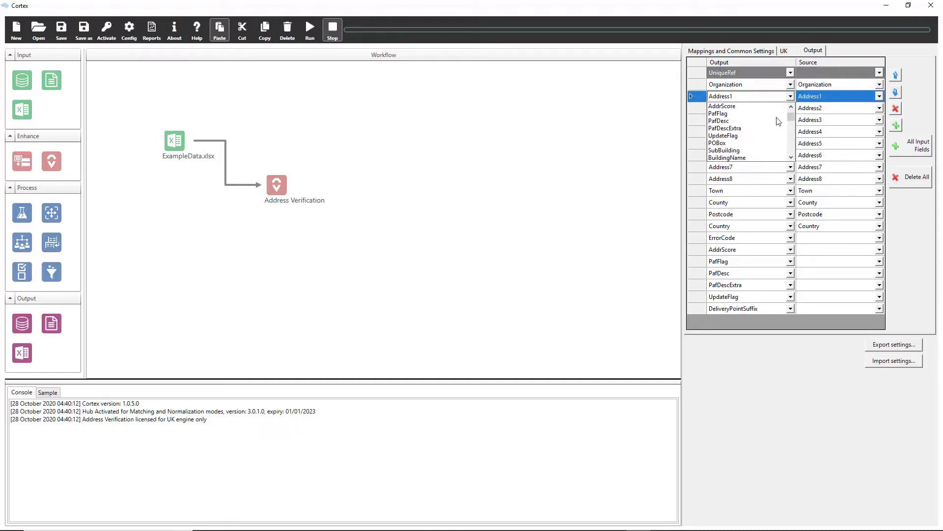
{"action": "scroll", "coordinate": [778, 121], "scroll_direction": "down", "scroll_amount": 5}
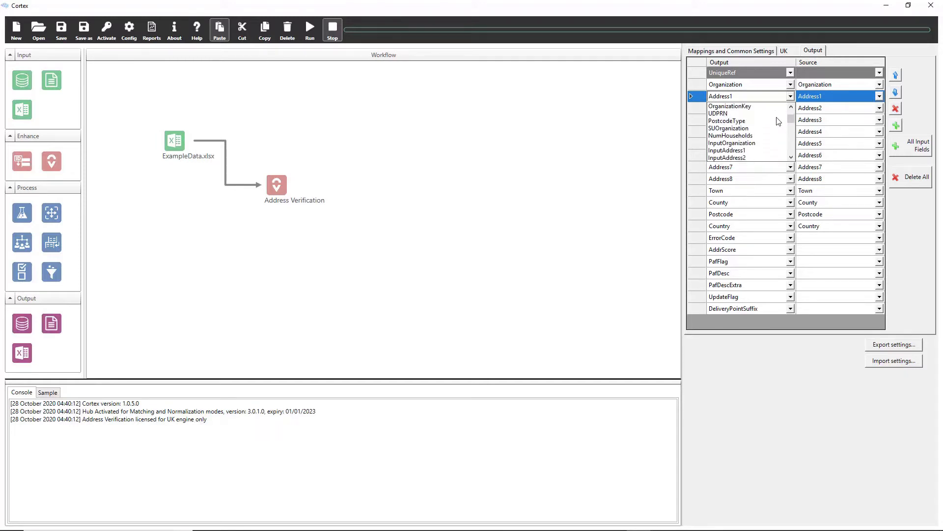
{"action": "left_click", "coordinate": [910, 116]}
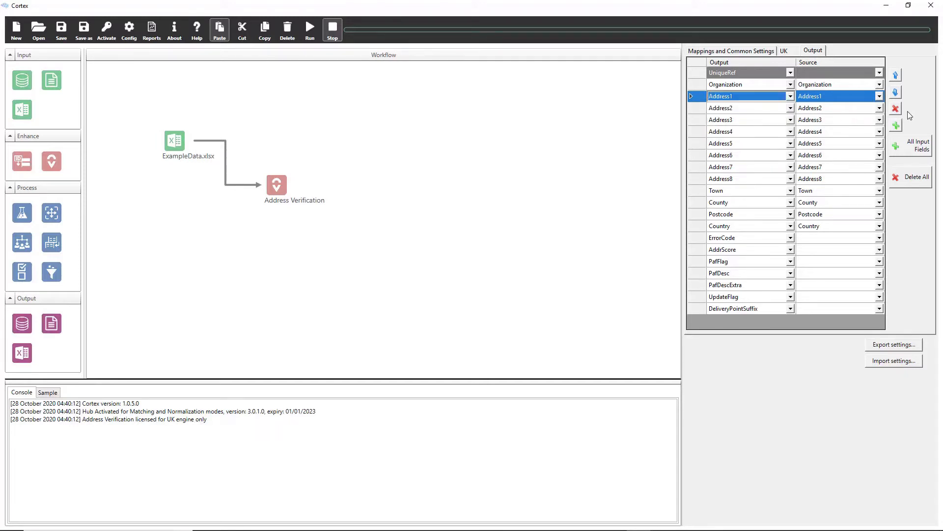
{"action": "left_click", "coordinate": [907, 151]}
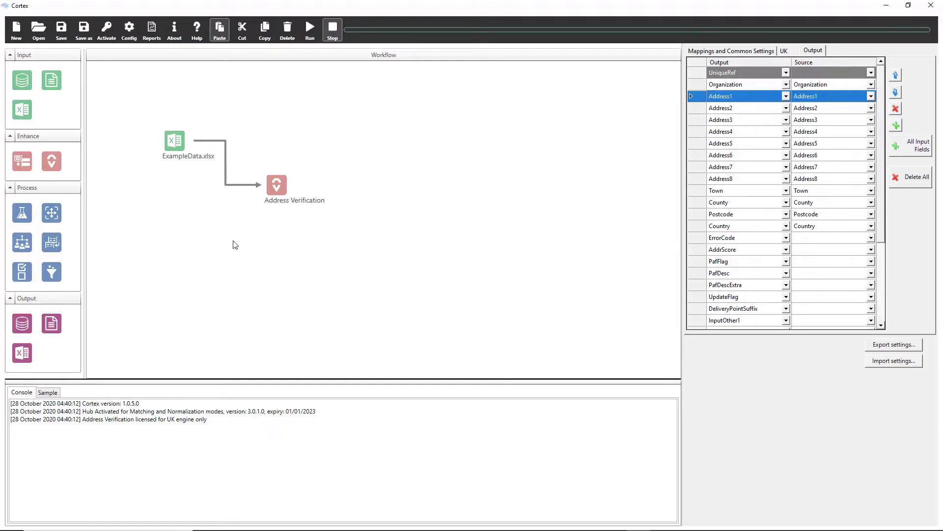
Step: Add a Matching node to the workflow and connect the Address Verification output to it
{"action": "left_click_drag", "start_coordinate": [28, 215], "coordinate": [382, 190]}
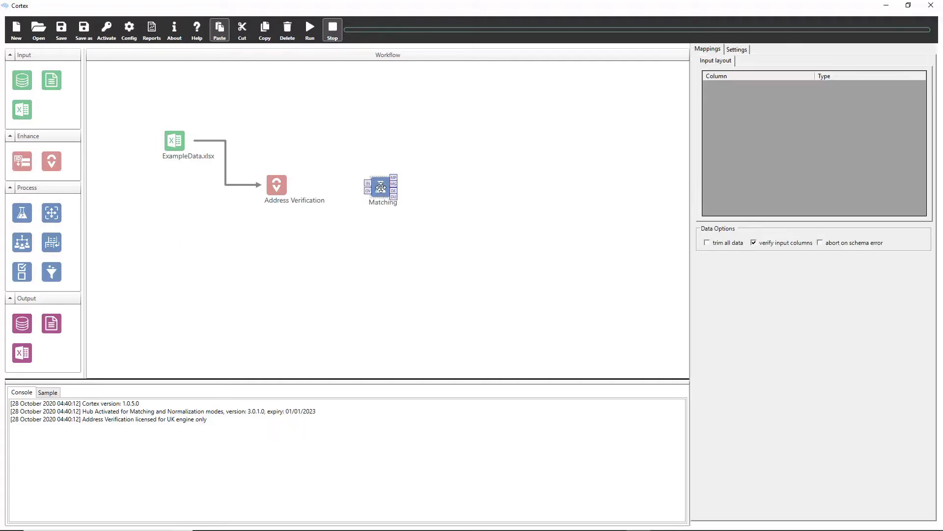
{"action": "left_click", "coordinate": [289, 185]}
{"action": "left_click_drag", "start_coordinate": [289, 185], "coordinate": [374, 185]}
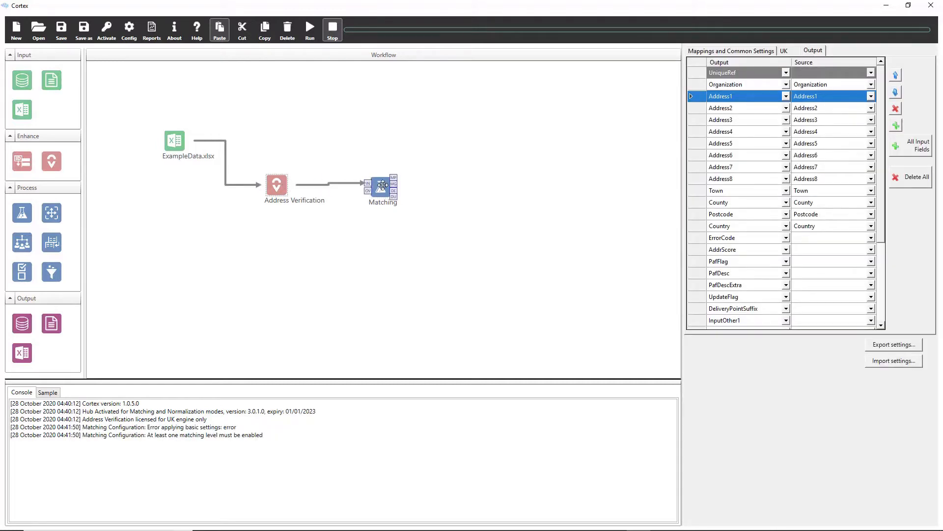
Step: Enable reporting in the Matching node's settings and name the report file MatchingSummaryReport
{"action": "left_click", "coordinate": [383, 186]}
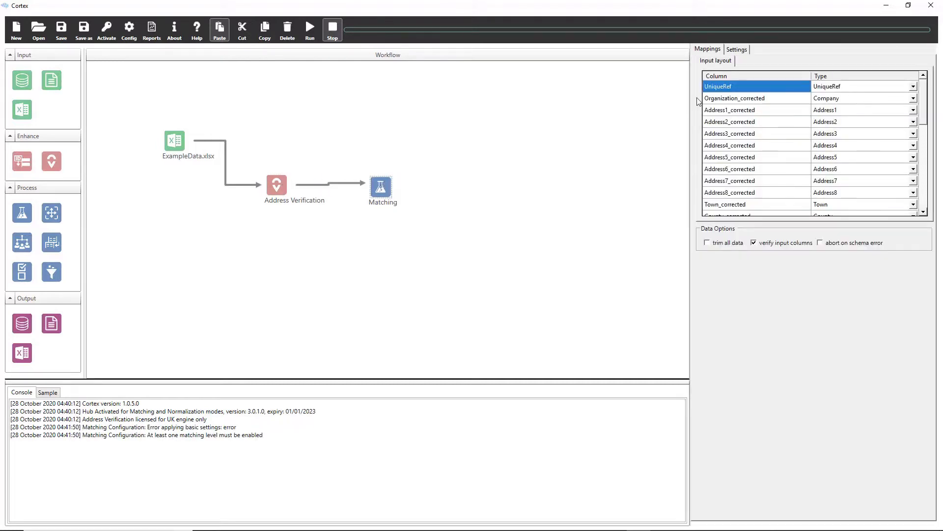
{"action": "left_click", "coordinate": [737, 49]}
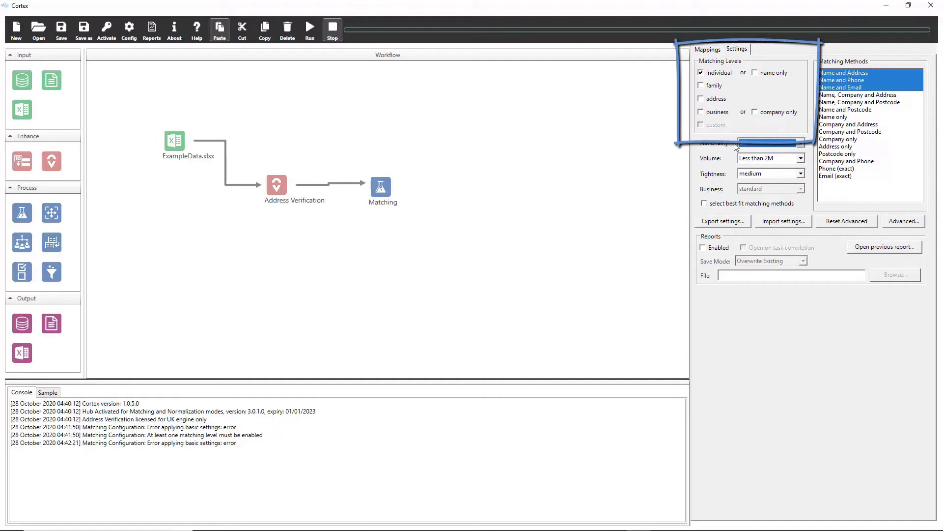
{"action": "left_click", "coordinate": [703, 248]}
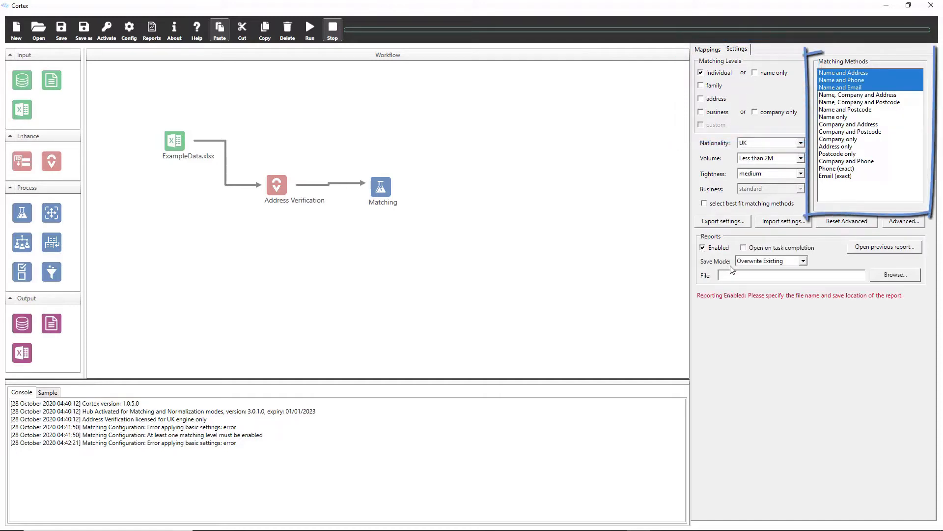
{"action": "left_click", "coordinate": [782, 275]}
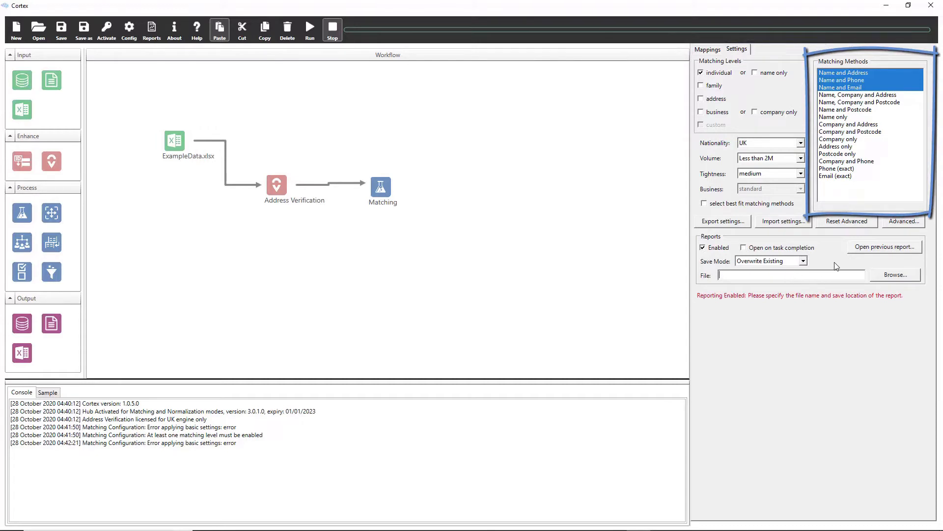
{"action": "type", "text": "MatchingSum"}
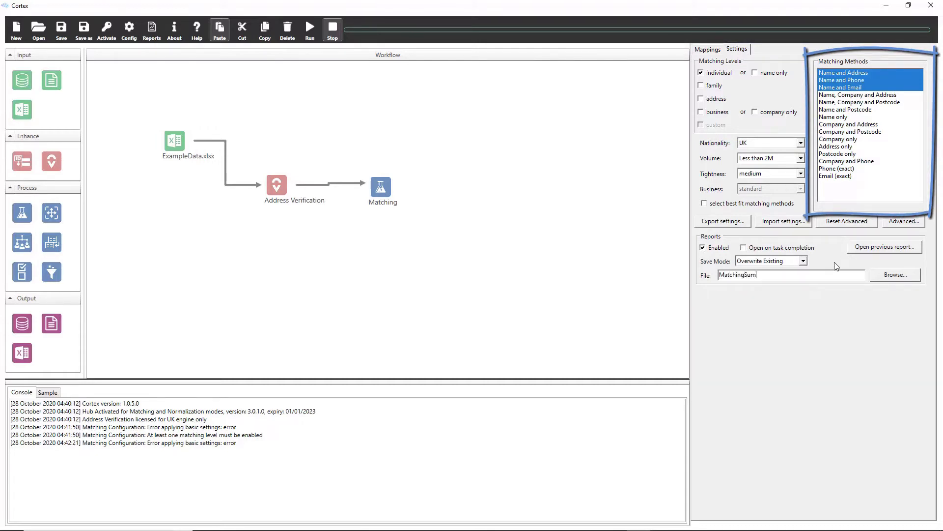
{"action": "type", "text": "maryReport"}
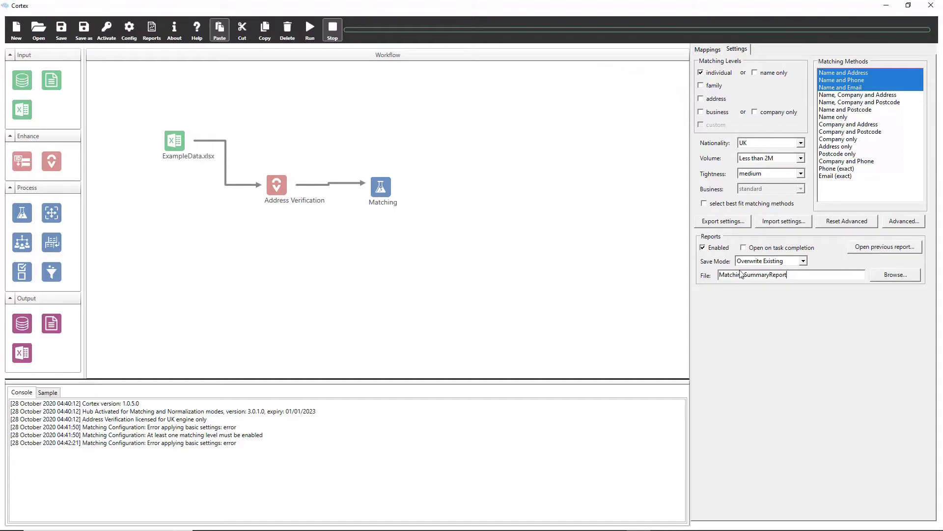
{"action": "left_click", "coordinate": [561, 265]}
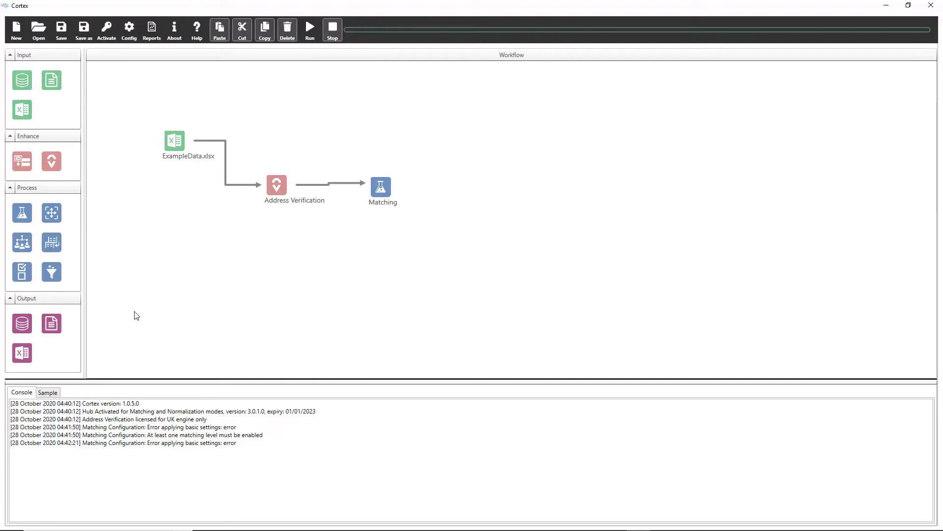
Step: Add an Excel Output fed by the Matching node's matching groups output and set its spreadsheet file to MatchingGroups
{"action": "left_click_drag", "start_coordinate": [24, 345], "coordinate": [465, 165]}
{"action": "left_click_drag", "start_coordinate": [385, 192], "coordinate": [464, 158]}
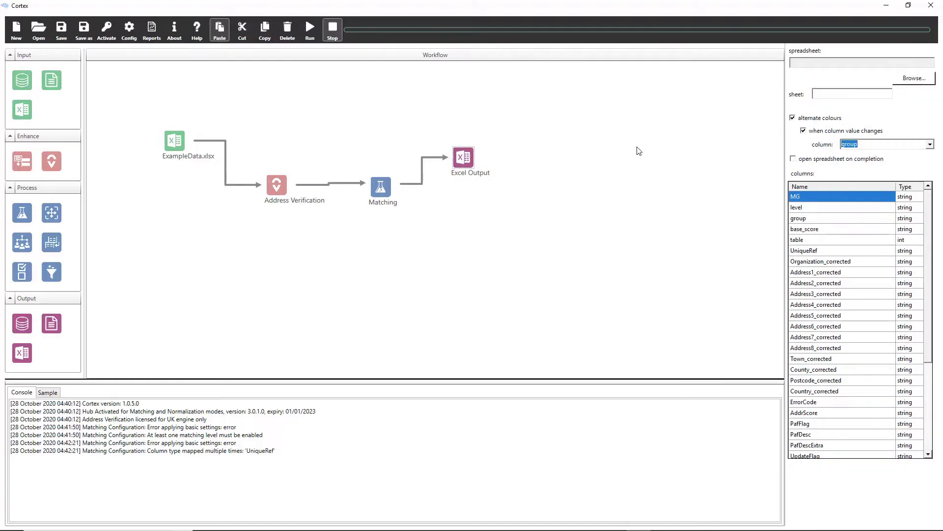
{"action": "left_click", "coordinate": [928, 81]}
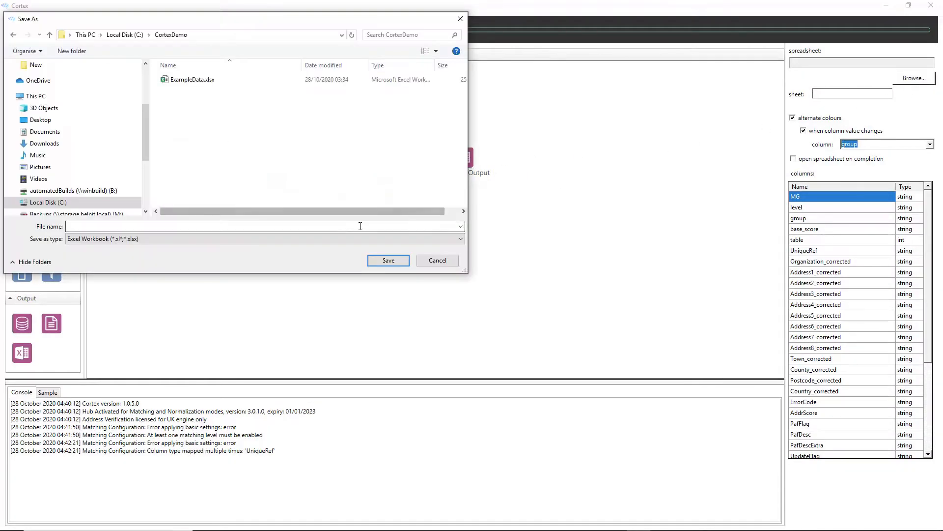
{"action": "type", "text": "MatchingGroups"}
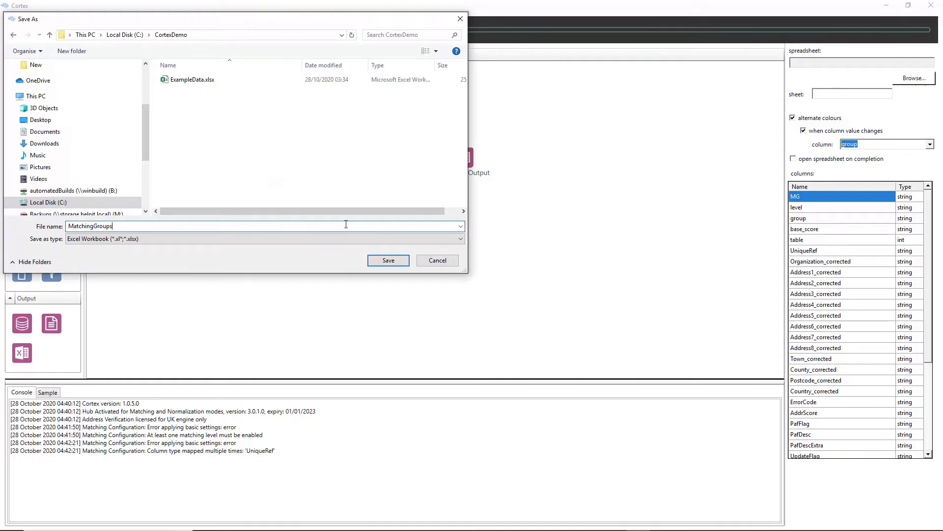
{"action": "key", "text": "Return"}
Step: Add a second Excel Output below the first, connect Matching's deduplicated output to it, and name its spreadsheet file Deduped
{"action": "left_click_drag", "start_coordinate": [22, 352], "coordinate": [465, 225]}
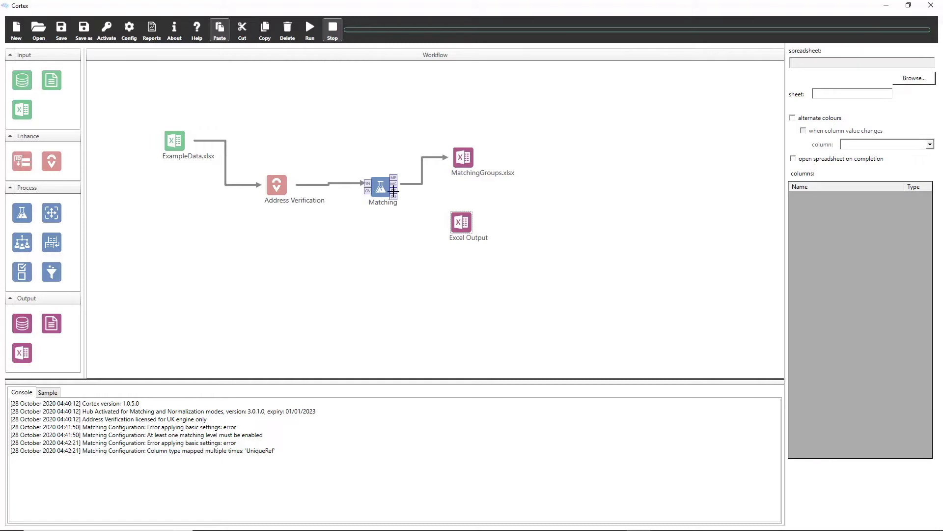
{"action": "left_click_drag", "start_coordinate": [391, 194], "coordinate": [460, 223]}
{"action": "left_click", "coordinate": [462, 222]}
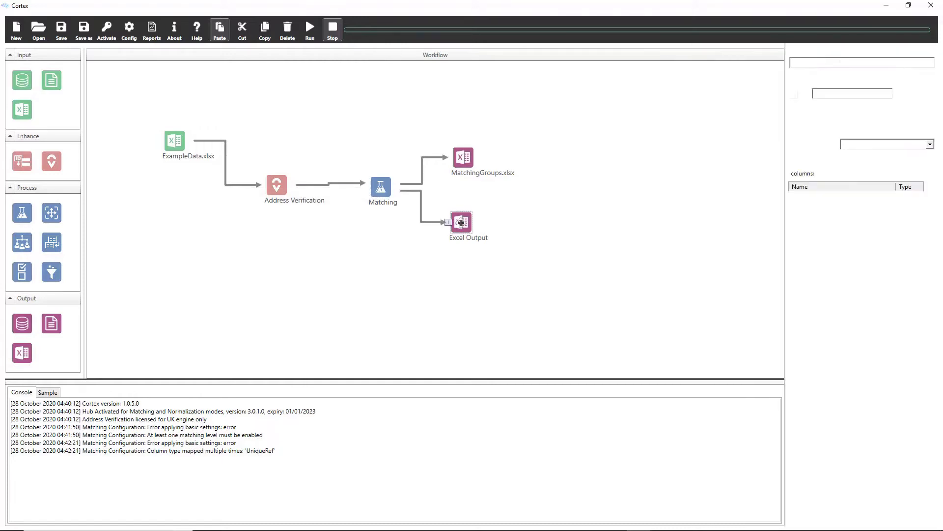
{"action": "left_click", "coordinate": [926, 82]}
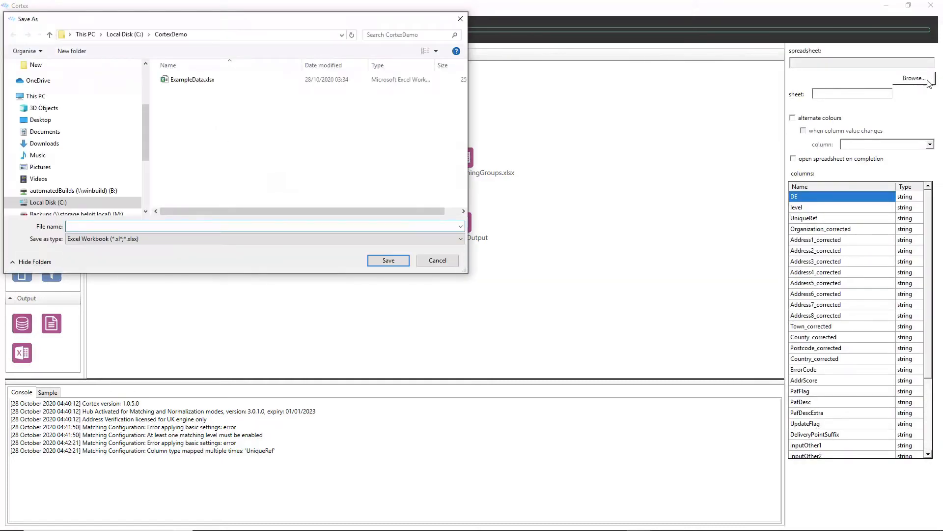
{"action": "type", "text": "Deduped"}
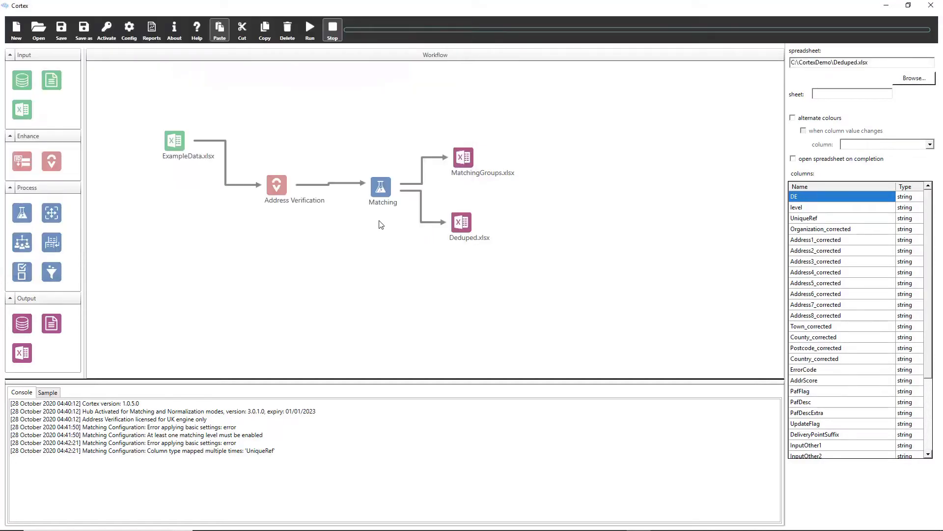
Step: Save the workflow as a Cortex job file named CortexDemo in the CortexDemo folder
{"action": "left_click", "coordinate": [85, 30]}
{"action": "type", "text": "Cortex"}
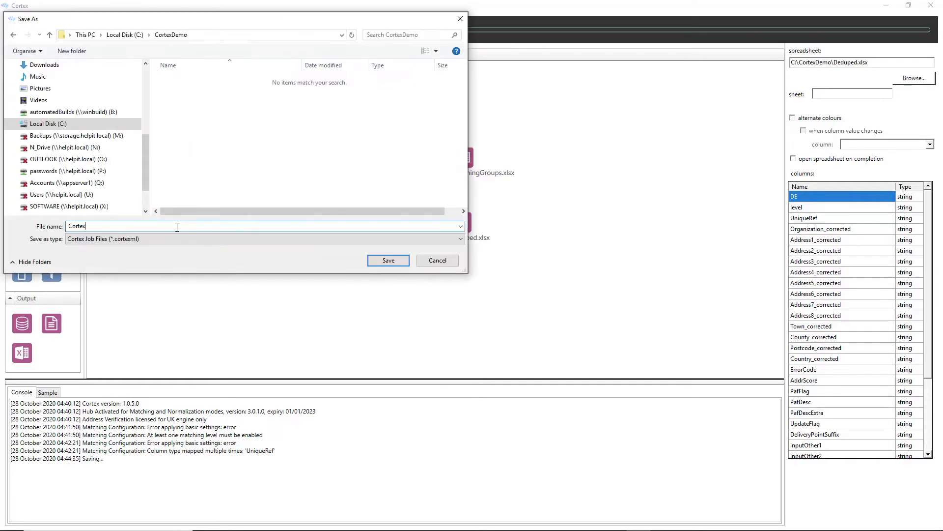
{"action": "type", "text": "Demo"}
{"action": "key", "text": "Return"}
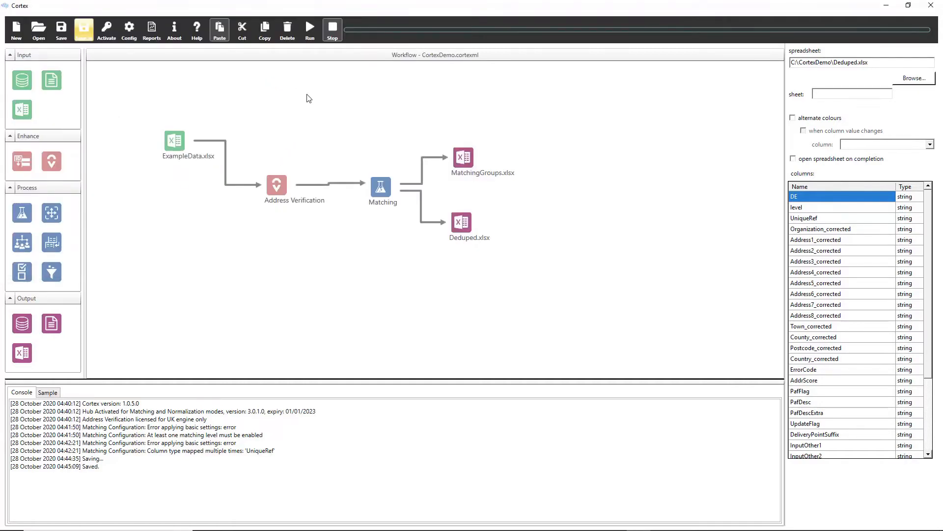
Step: Run the workflow and examine the address verification and matching statistics reports
{"action": "left_click", "coordinate": [312, 33]}
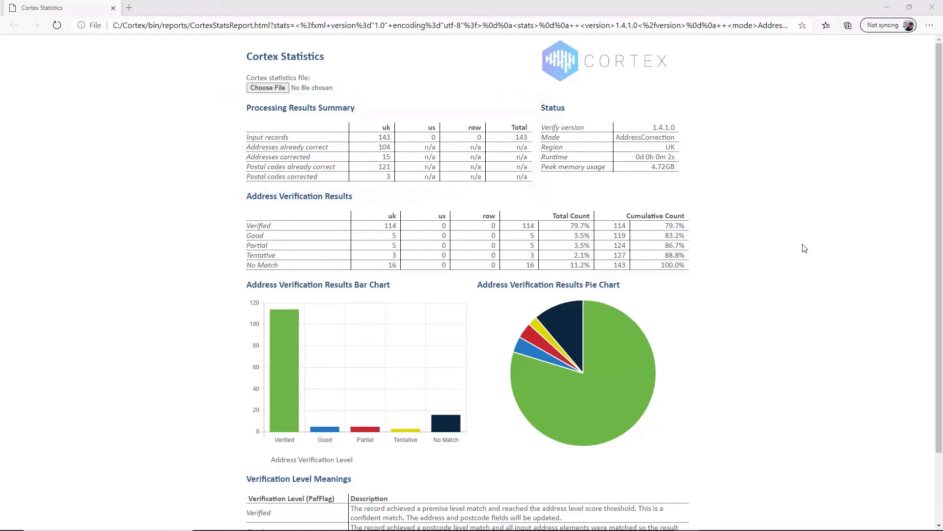
{"action": "scroll", "coordinate": [804, 248], "scroll_direction": "down", "scroll_amount": 2}
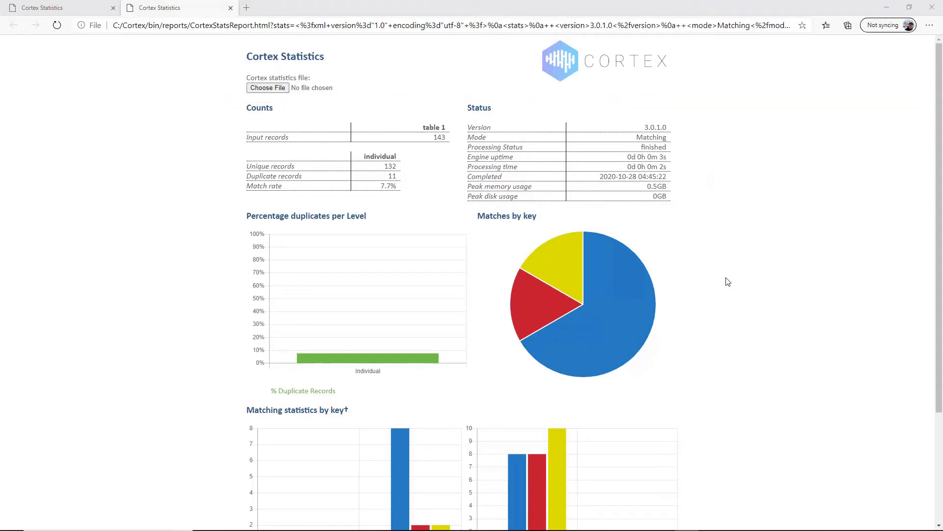
{"action": "scroll", "coordinate": [728, 282], "scroll_direction": "down", "scroll_amount": 3}
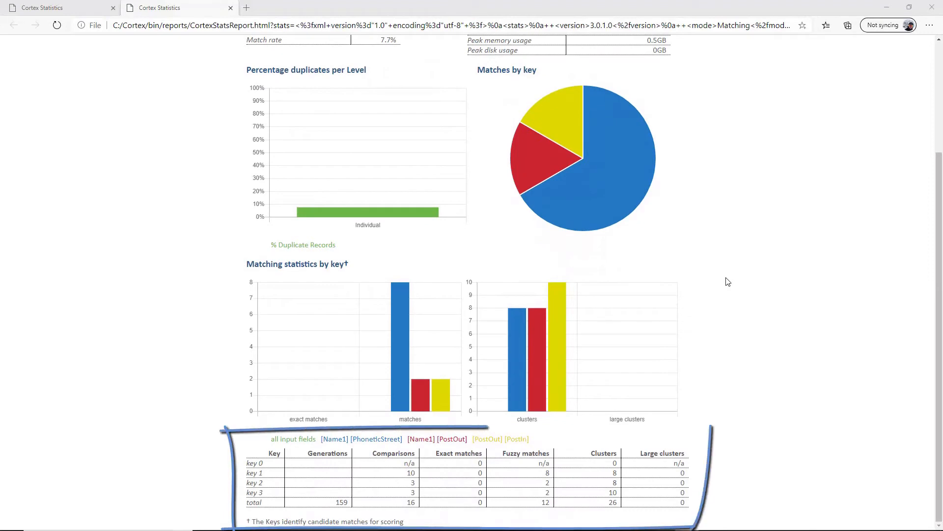